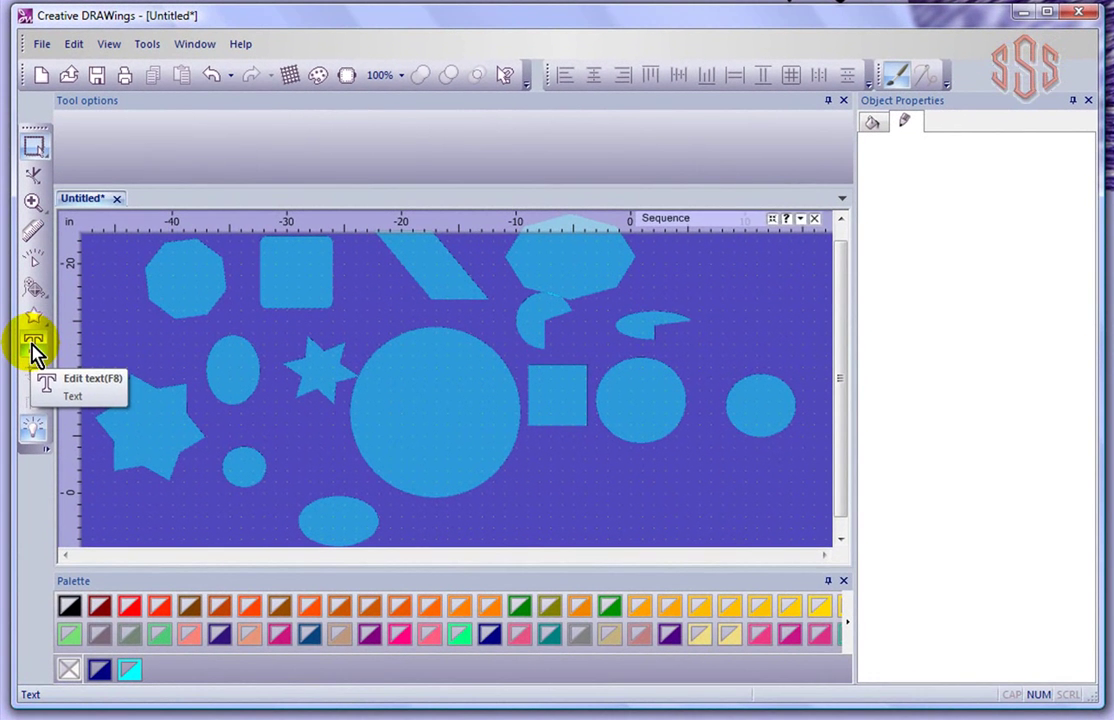
Choose the Text tool and set the lettering font size to 1 inch
click(36, 372)
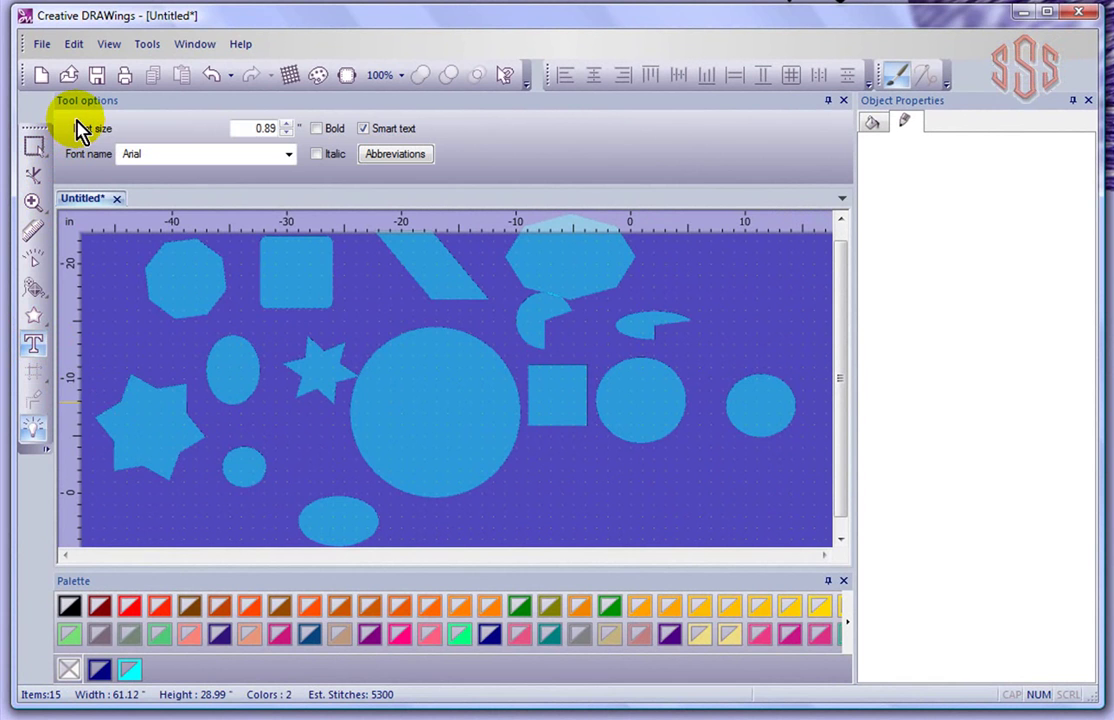
double_click(245, 128)
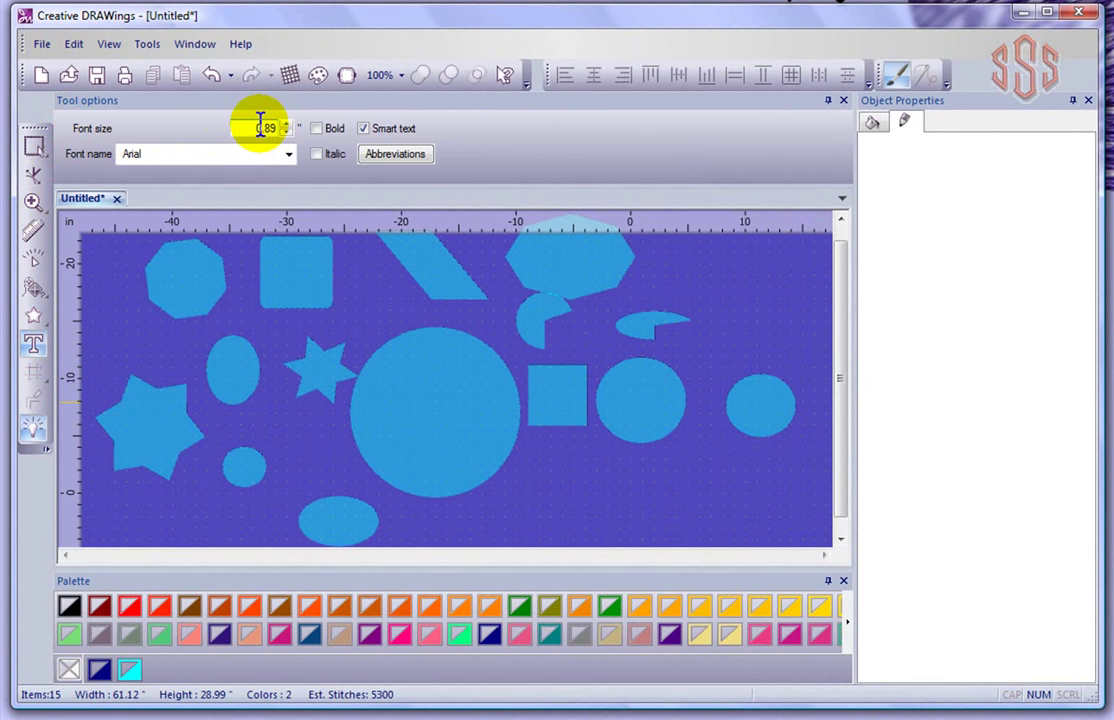
click(287, 134)
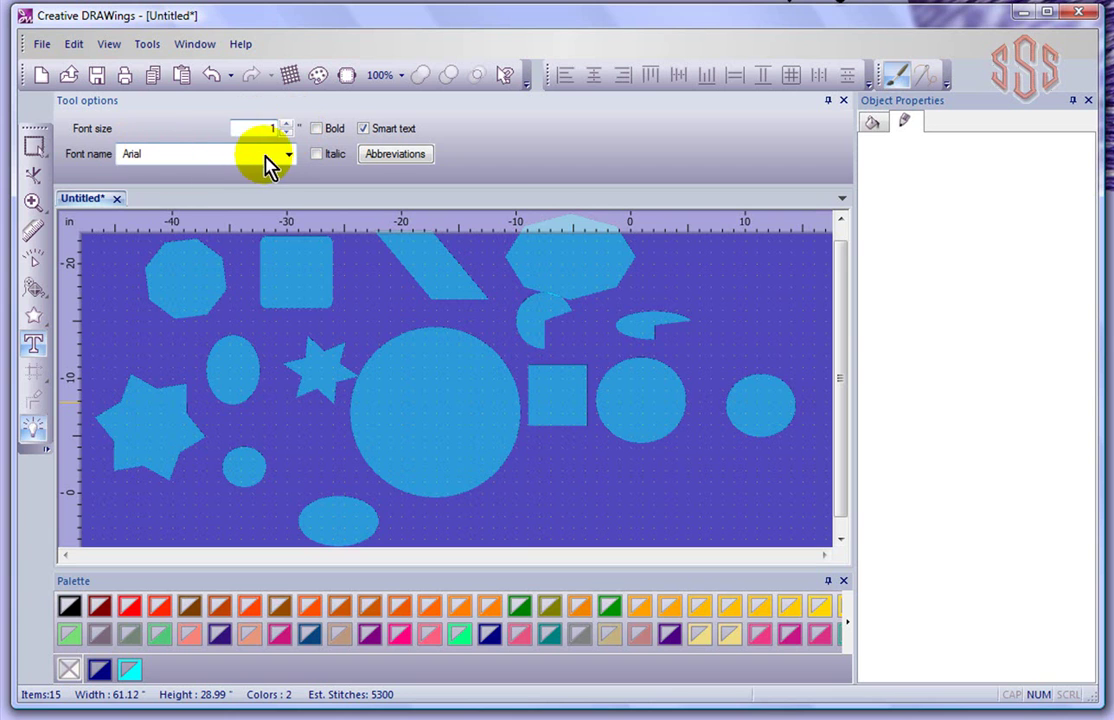
click(289, 158)
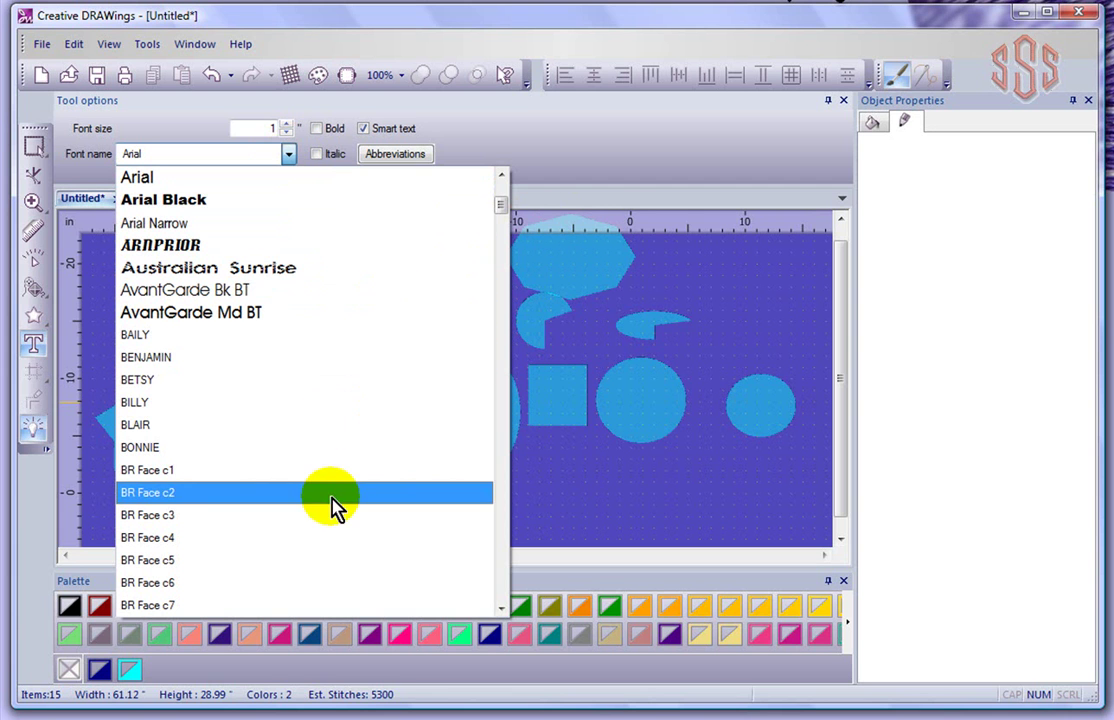
mouse_move(500, 204)
mouse_down()
mouse_move(507, 450)
mouse_move(505, 211)
mouse_up()
click(545, 167)
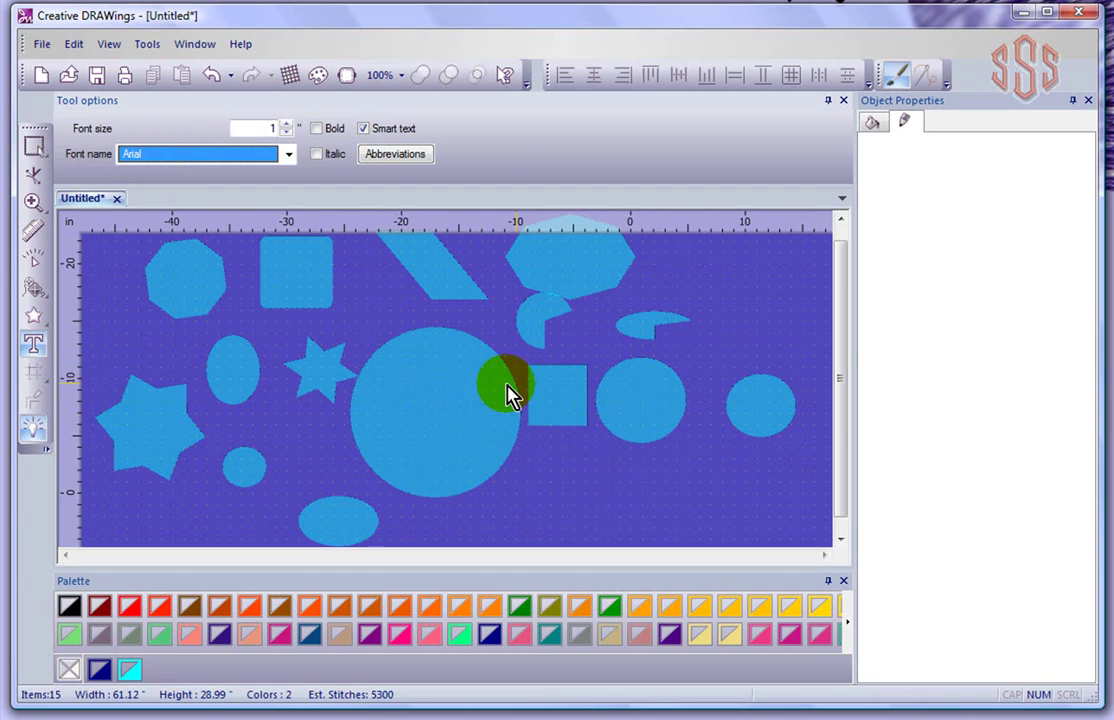
Place a text start on empty canvas and type a first name in 1-inch Arial
click(33, 345)
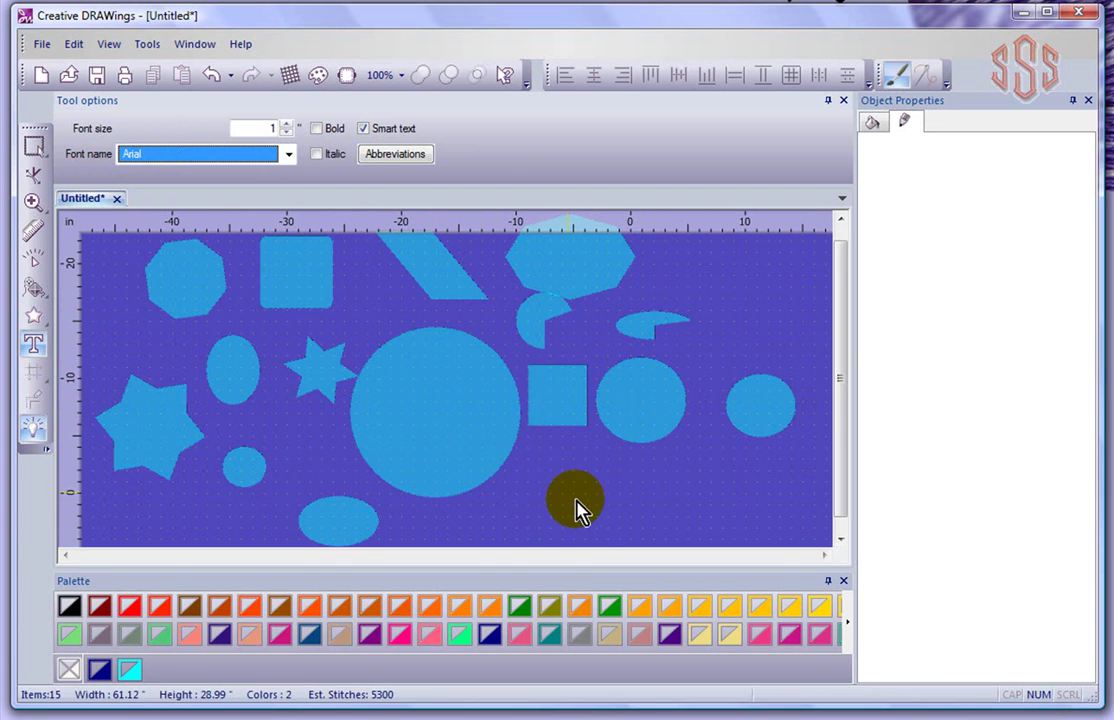
click(545, 492)
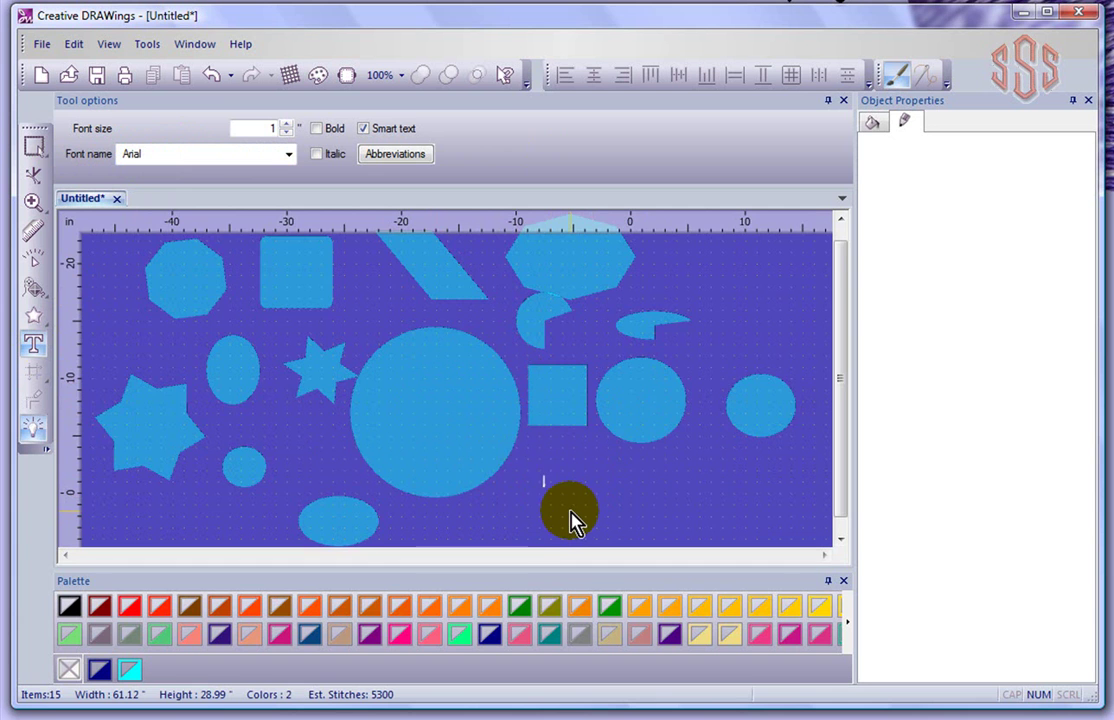
scroll(570, 518, up, 5)
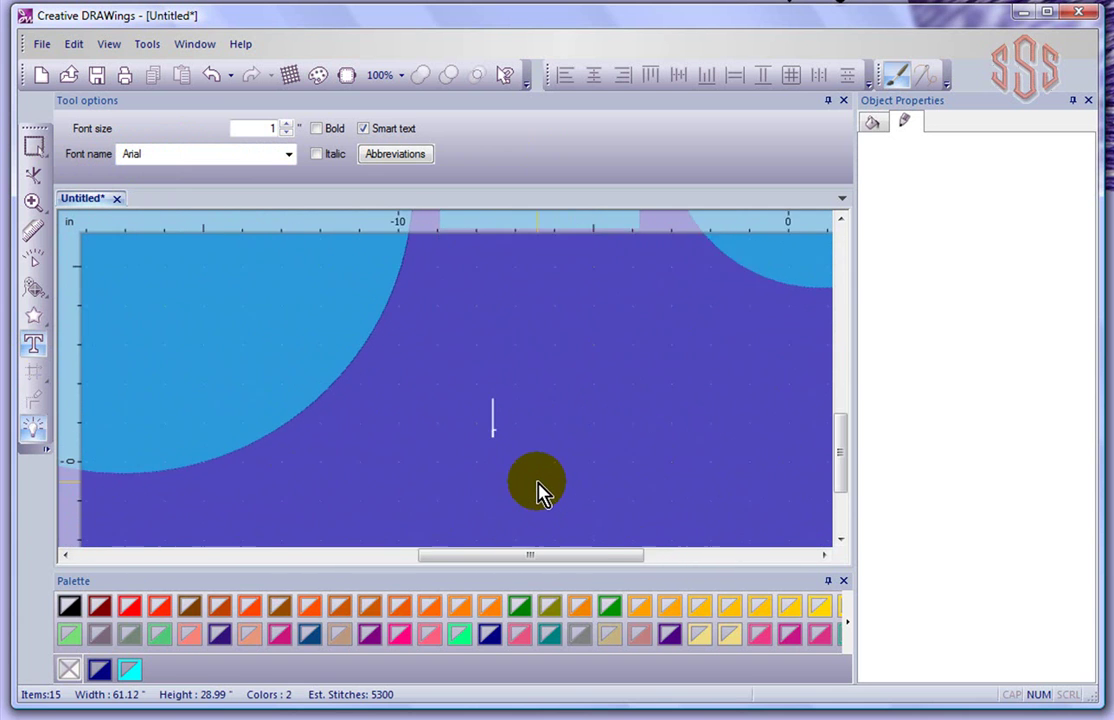
scroll(540, 492, down, 2)
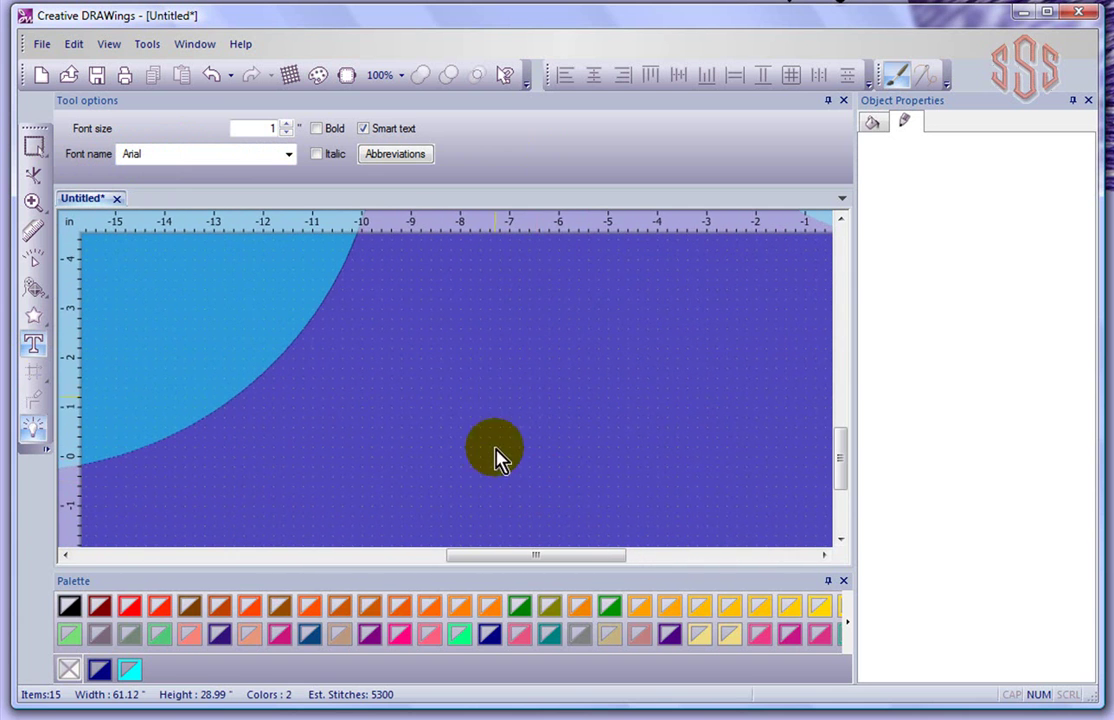
click(467, 333)
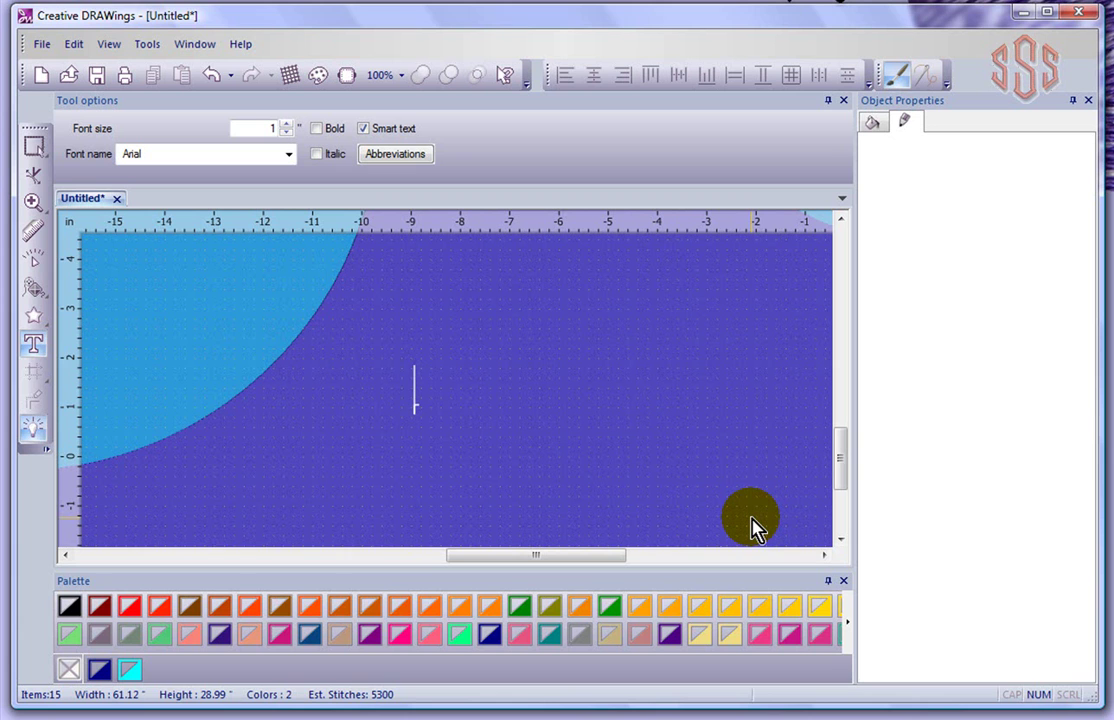
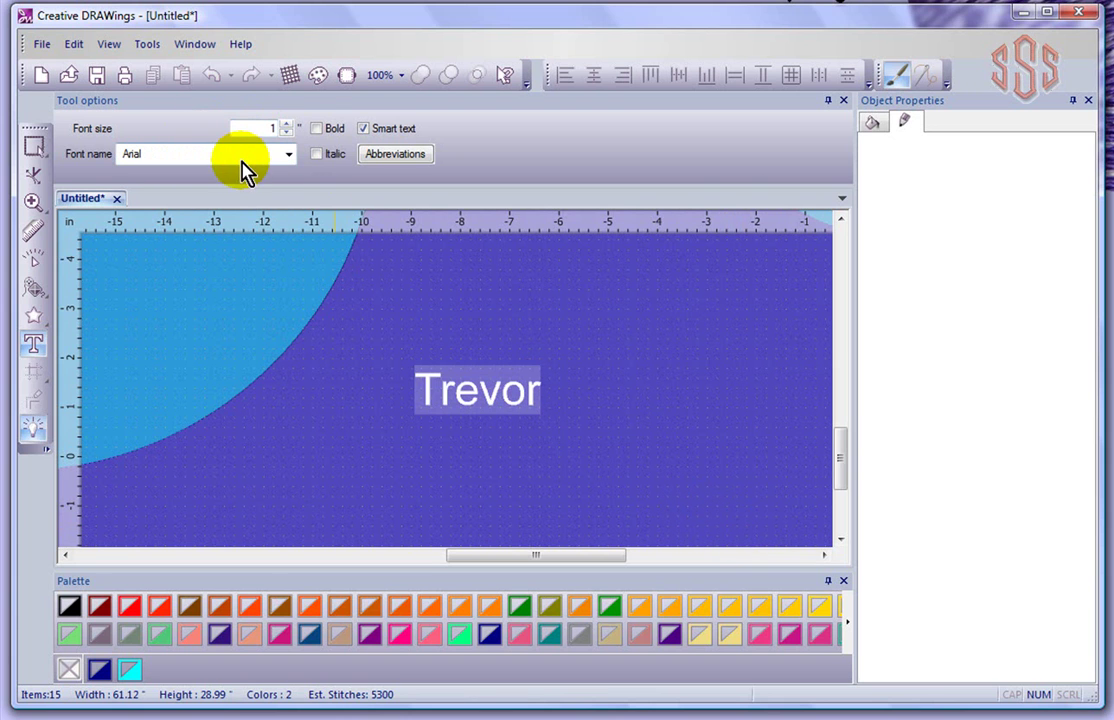
Leave Bold and Italic off and commit the name as plain stitched lettering
click(317, 129)
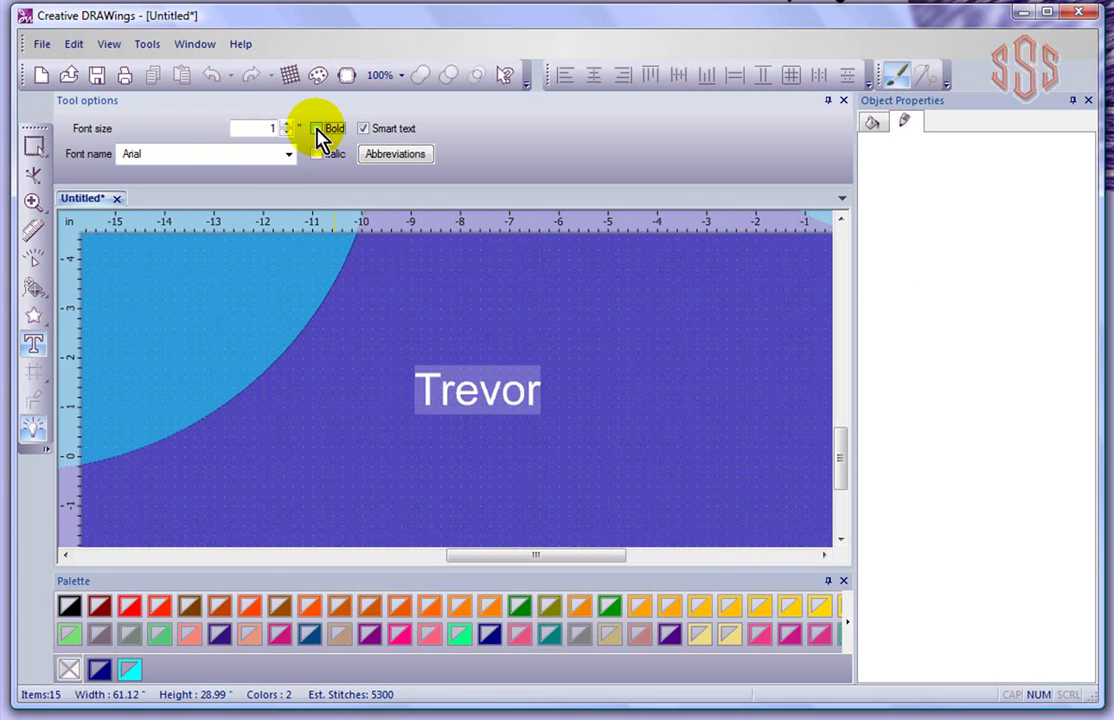
click(315, 155)
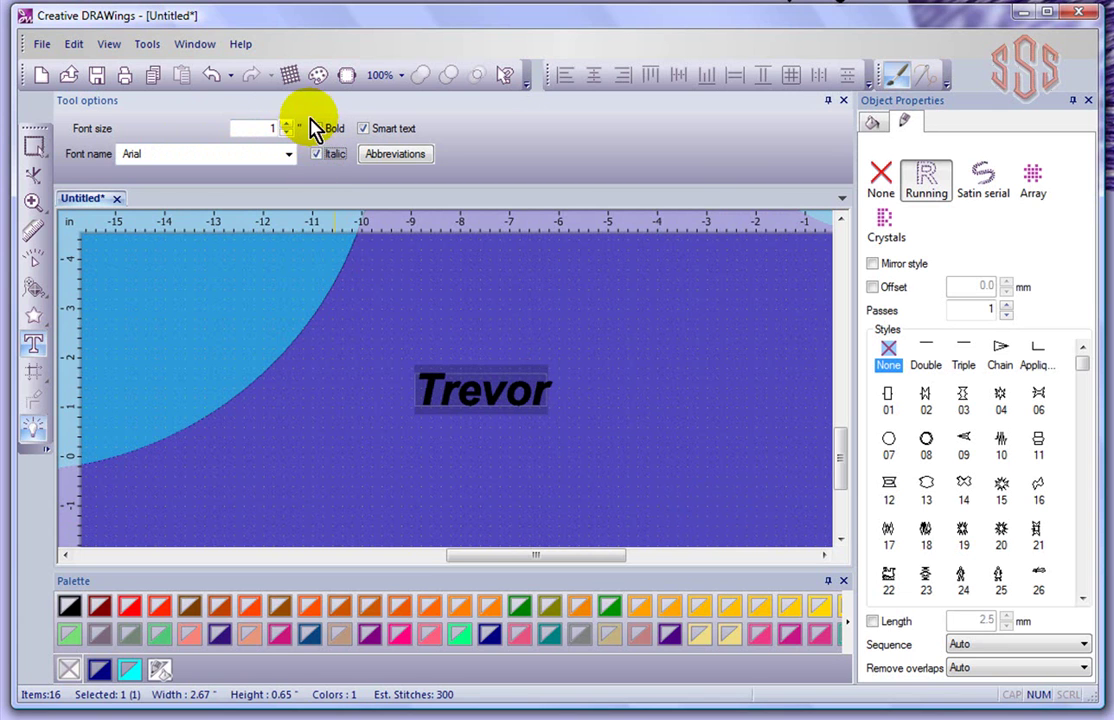
click(316, 156)
click(317, 130)
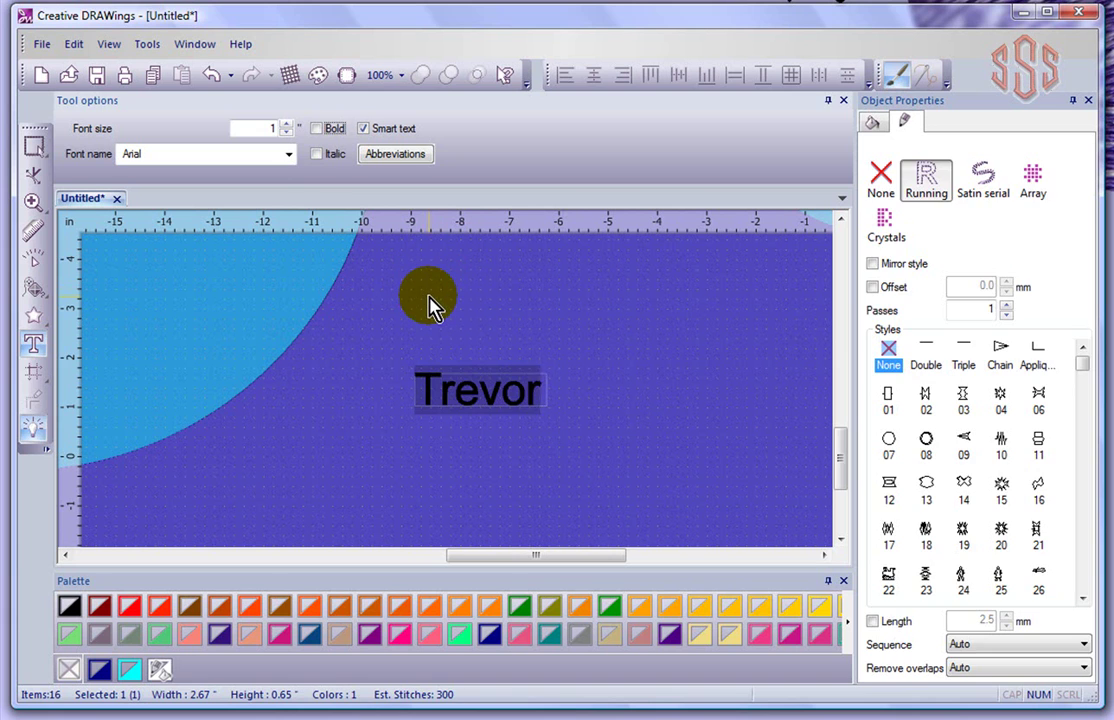
click(428, 299)
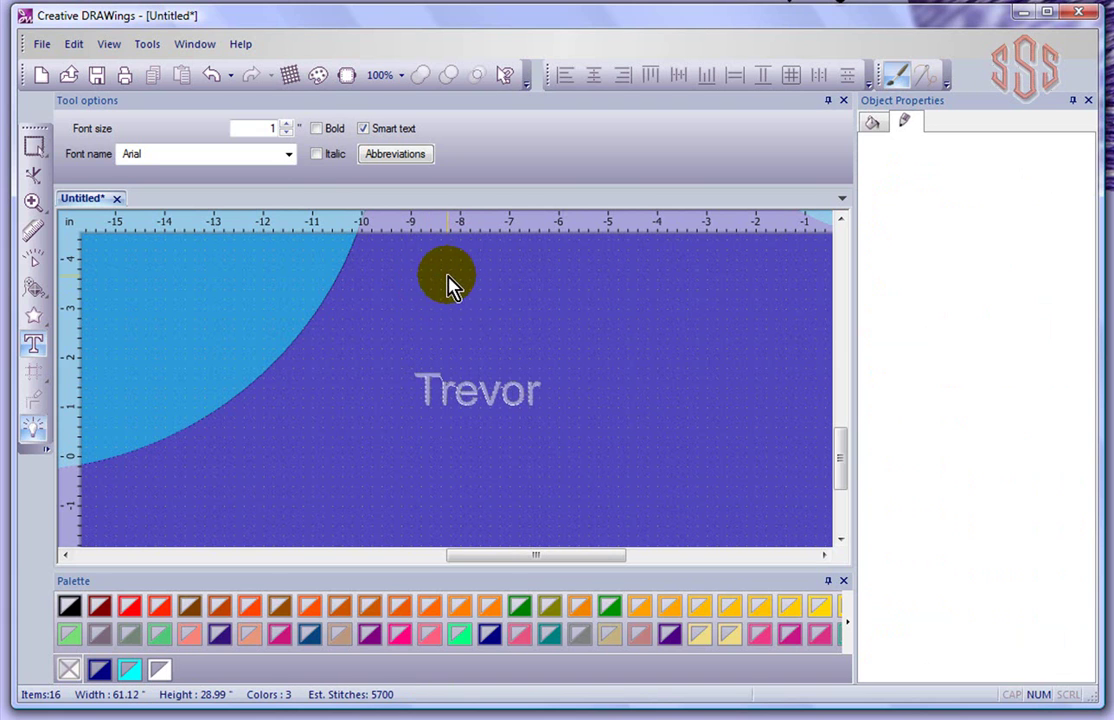
click(35, 150)
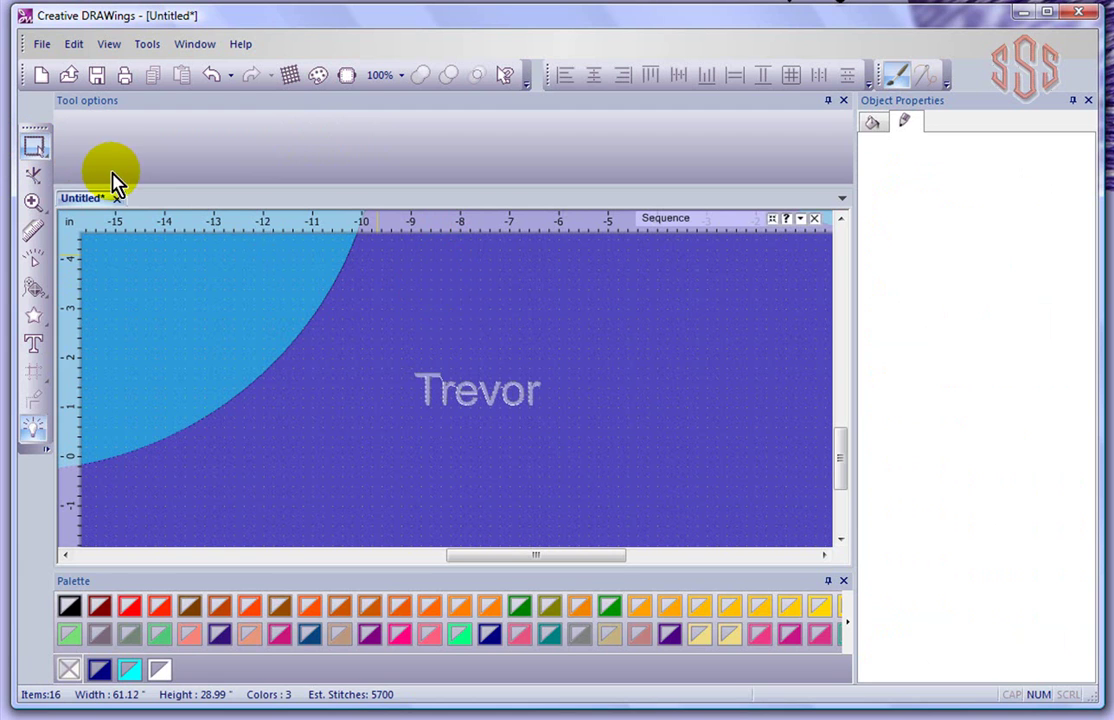
Retype the selected lettering as the surname and commit it as 1-inch Arial stitches
click(506, 410)
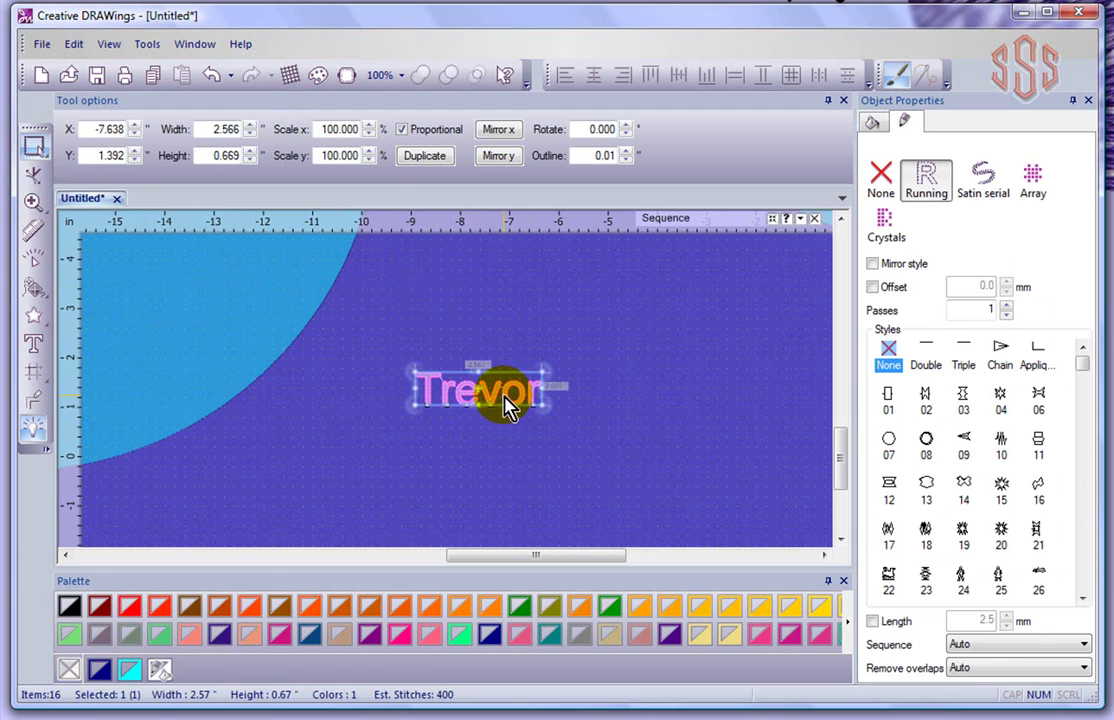
click(36, 346)
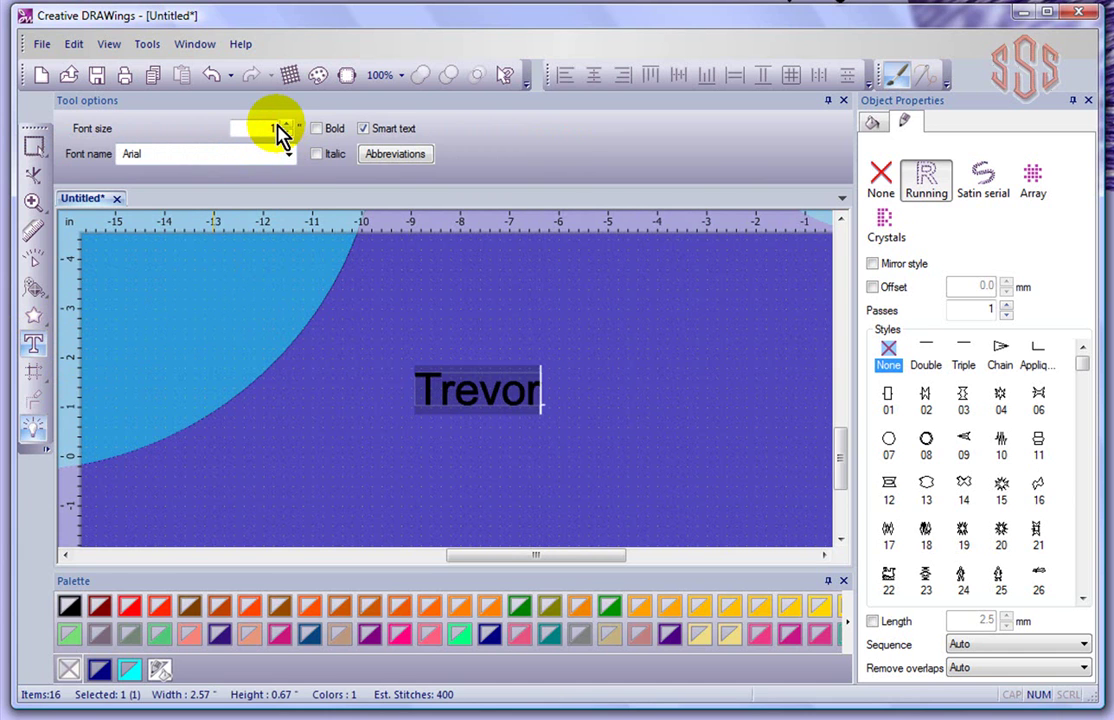
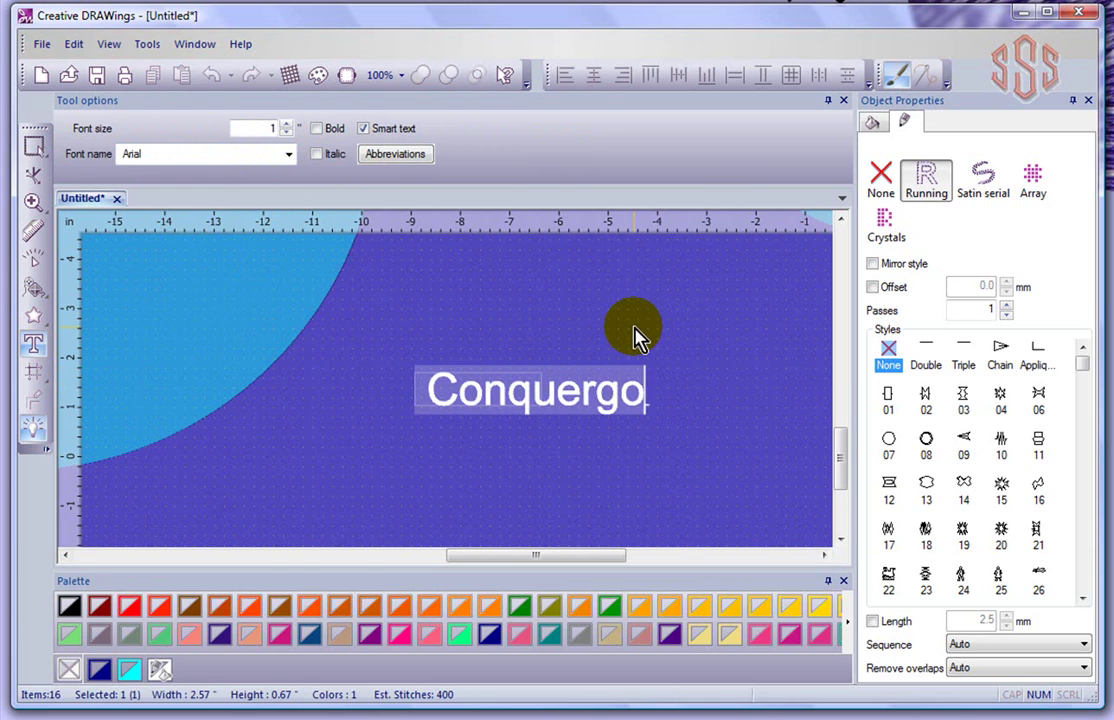
click(510, 330)
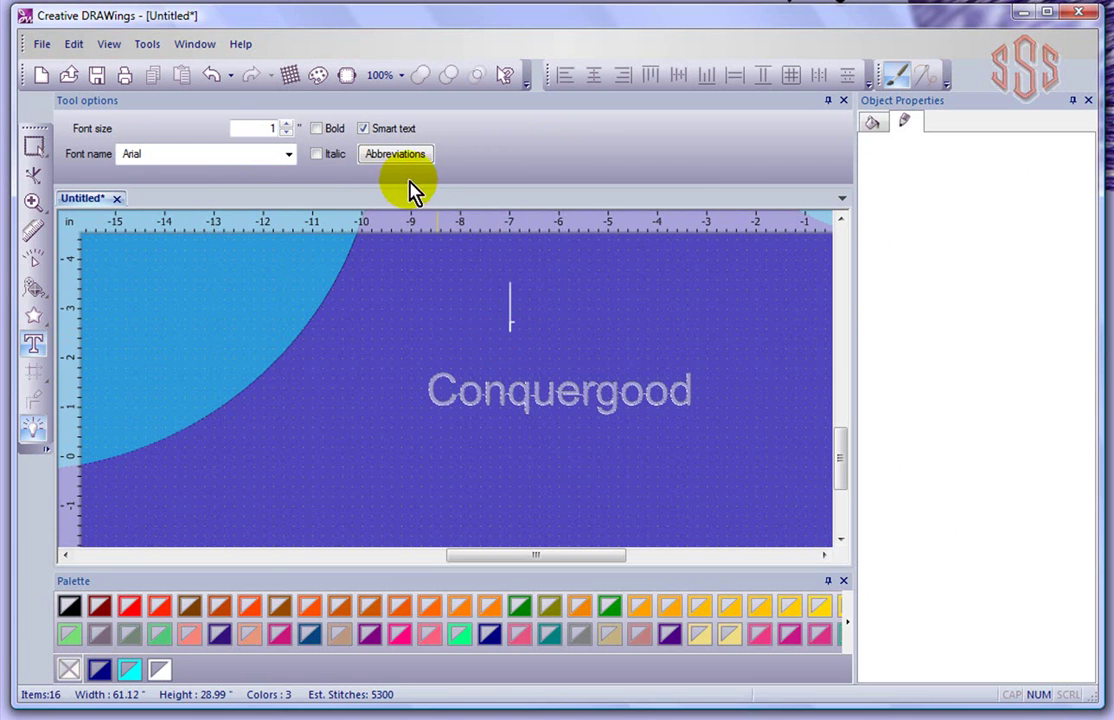
click(364, 128)
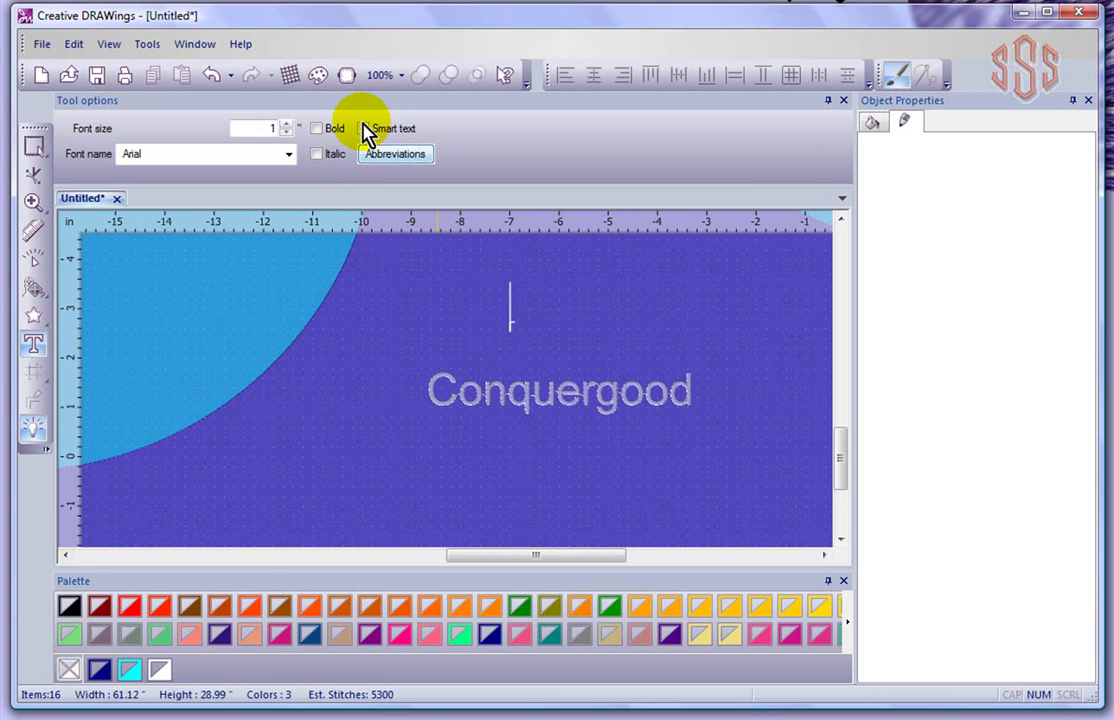
click(363, 130)
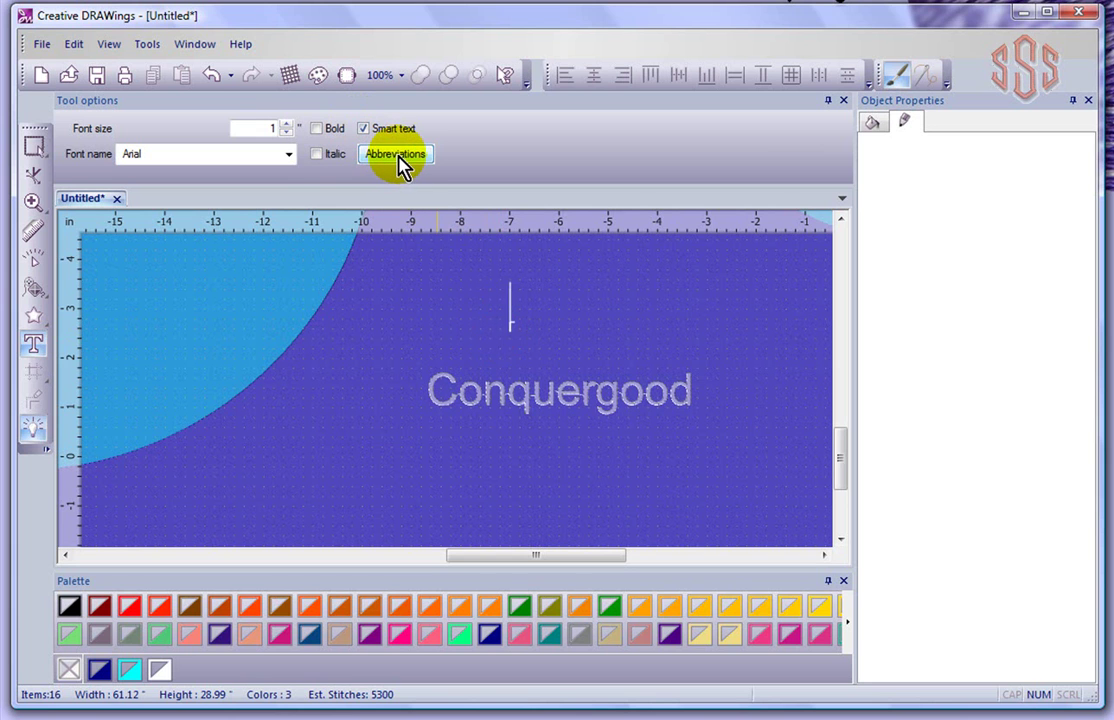
click(399, 165)
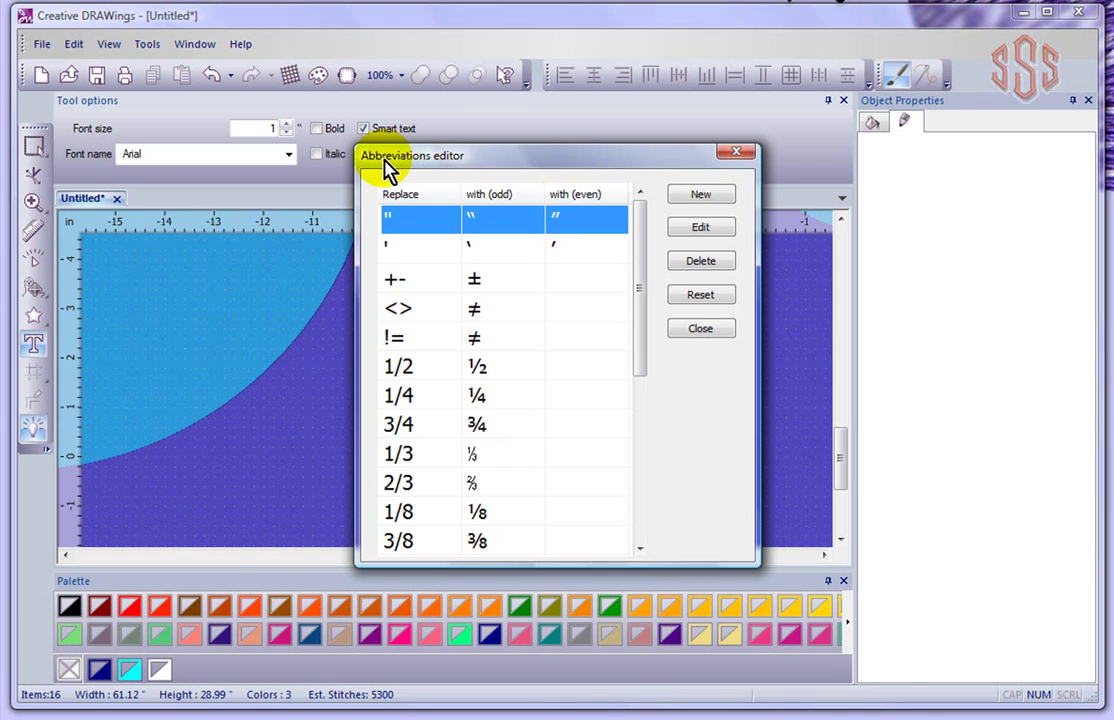
drag(515, 166, 628, 122)
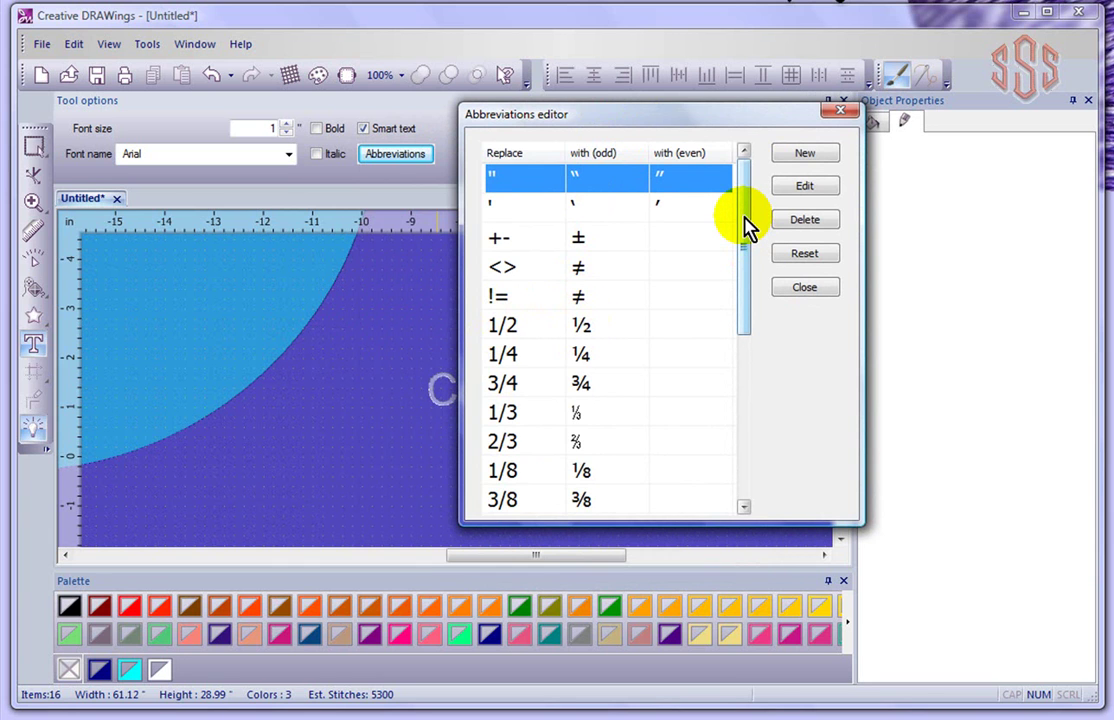
drag(745, 228, 741, 467)
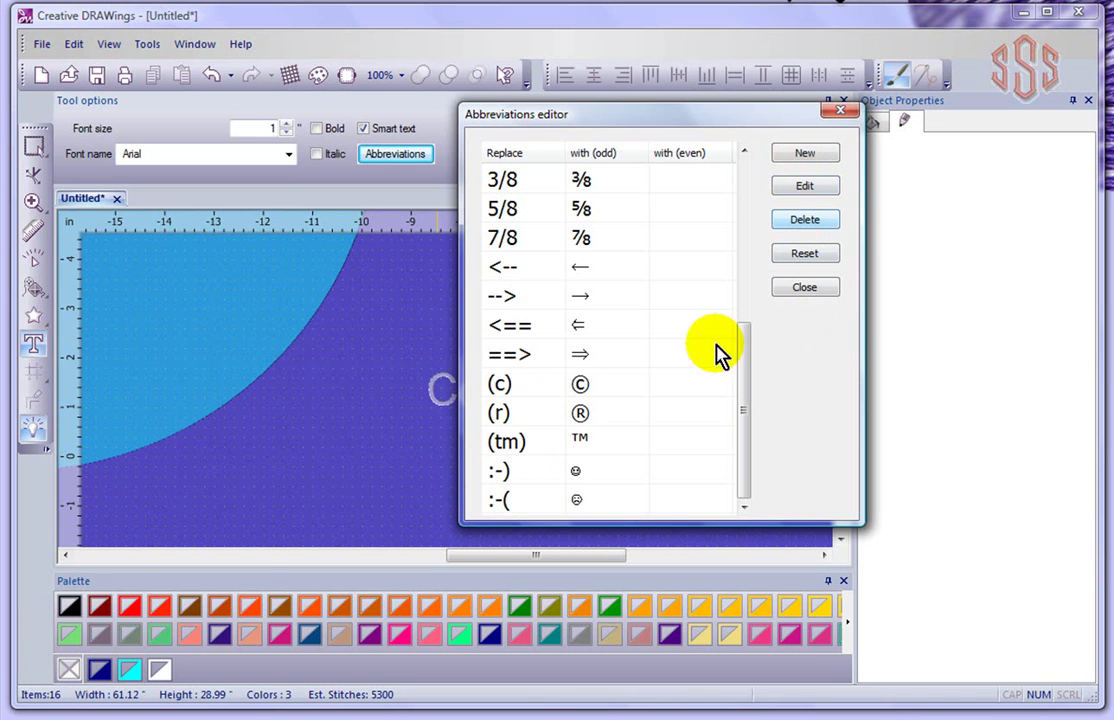
click(843, 117)
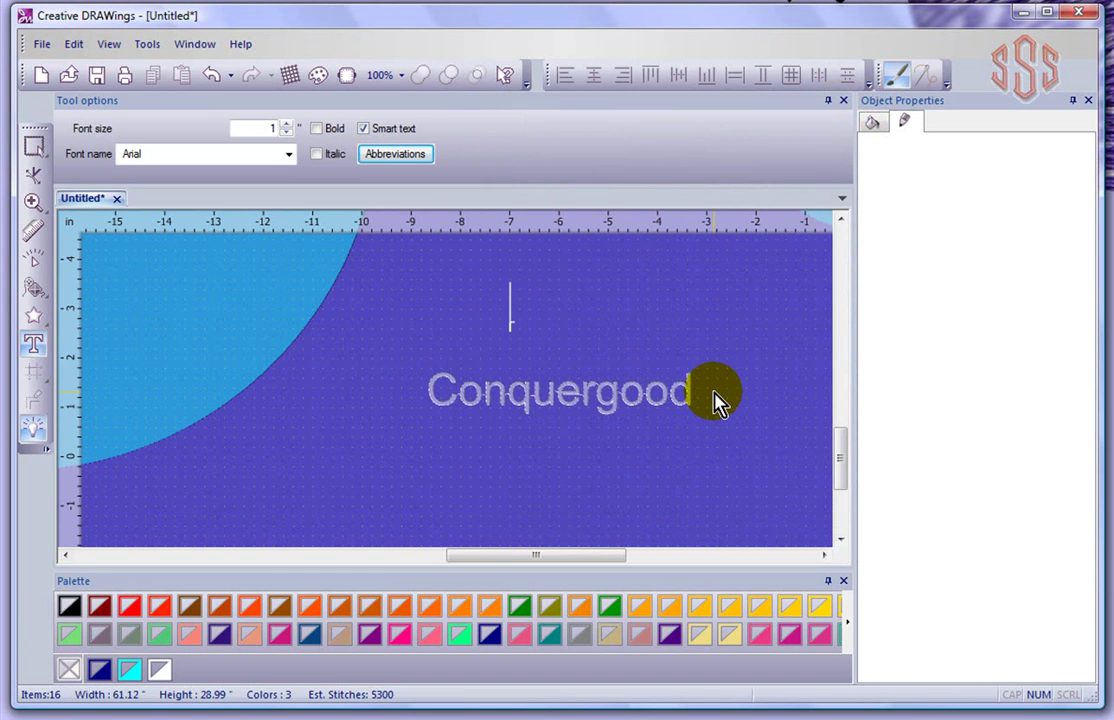
Type :-) to create a stitched smiley and enlarge it to about 0.98 inch wide
text(:)
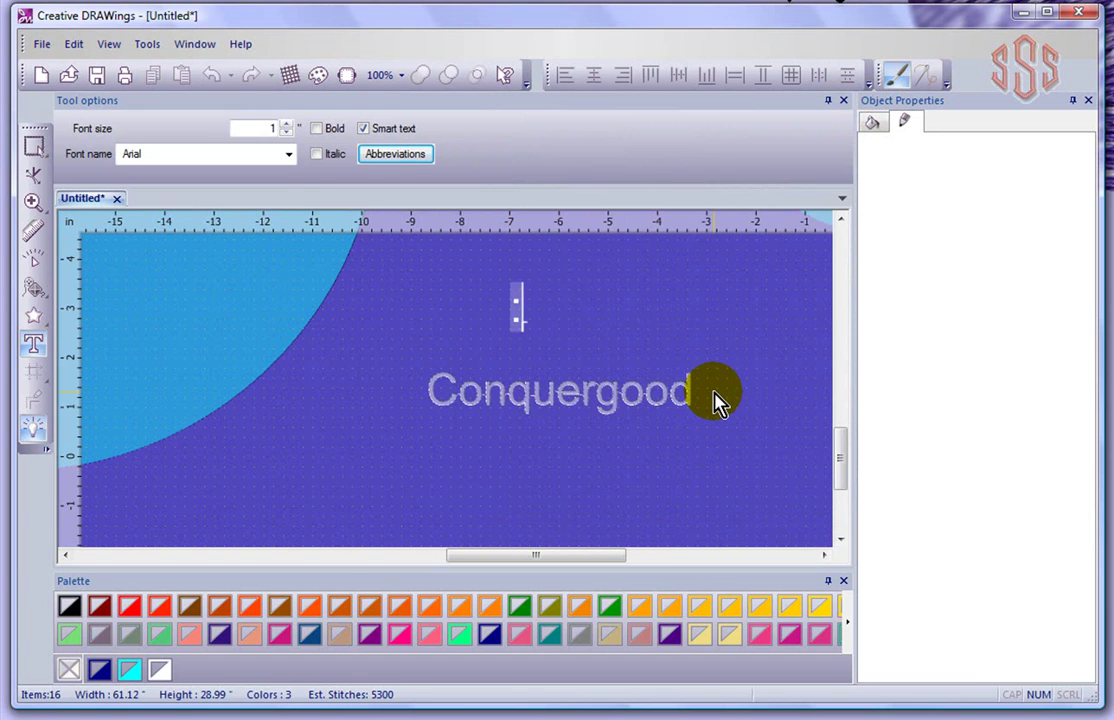
text(-)
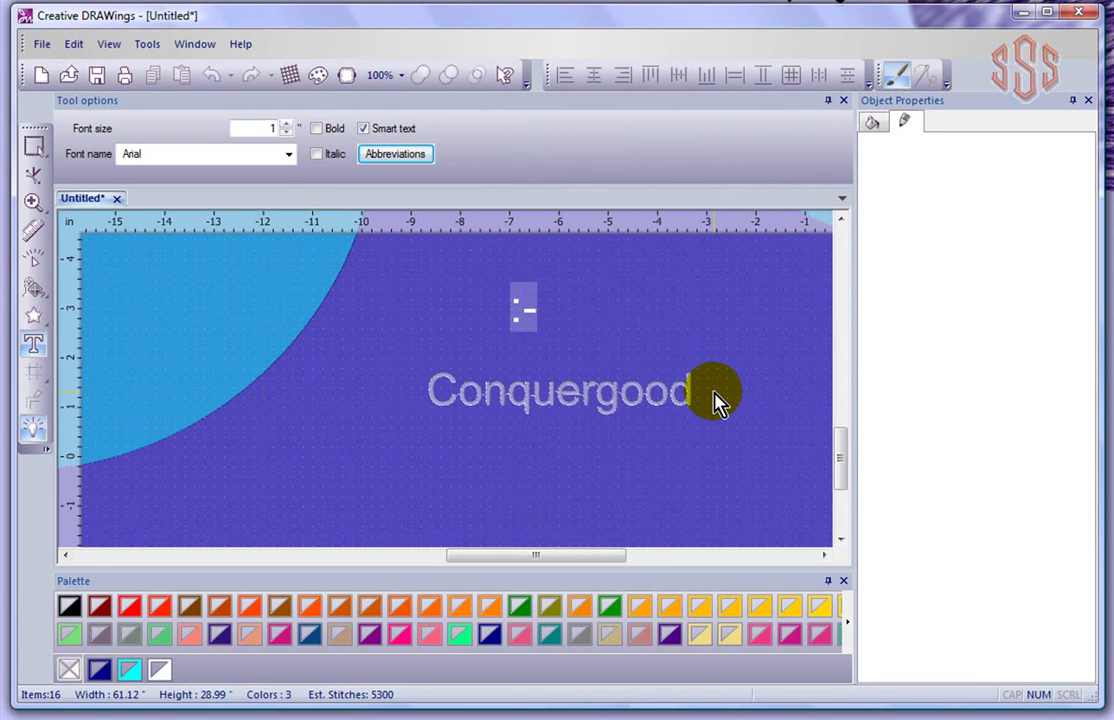
text())
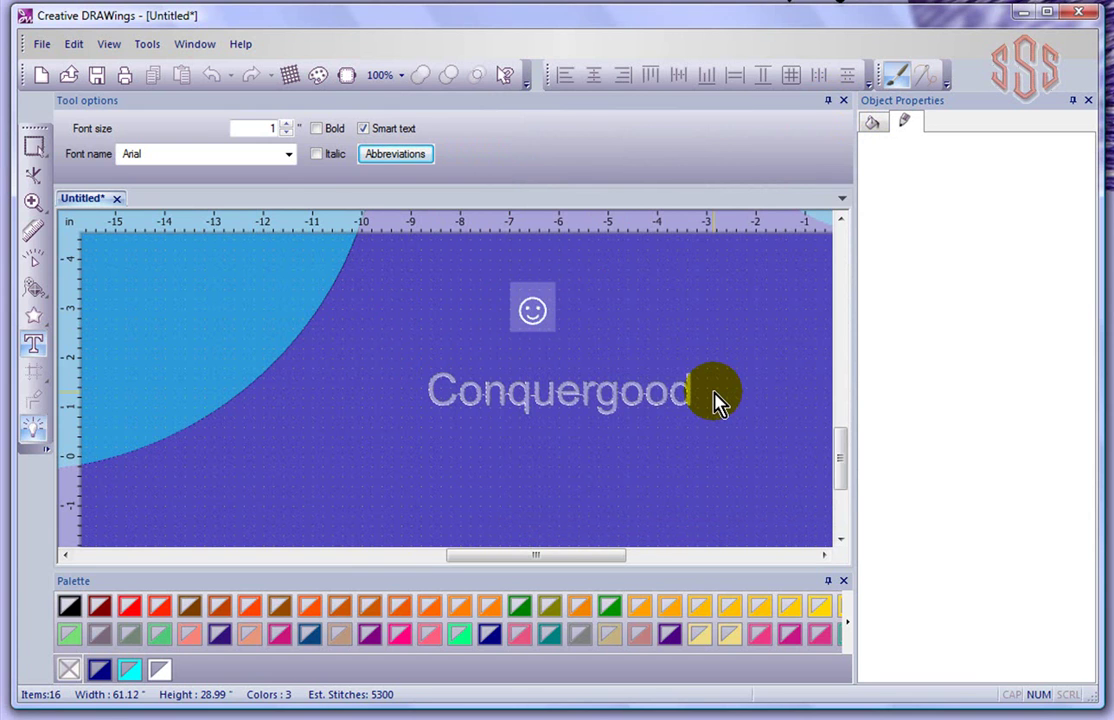
click(692, 318)
click(35, 147)
click(540, 326)
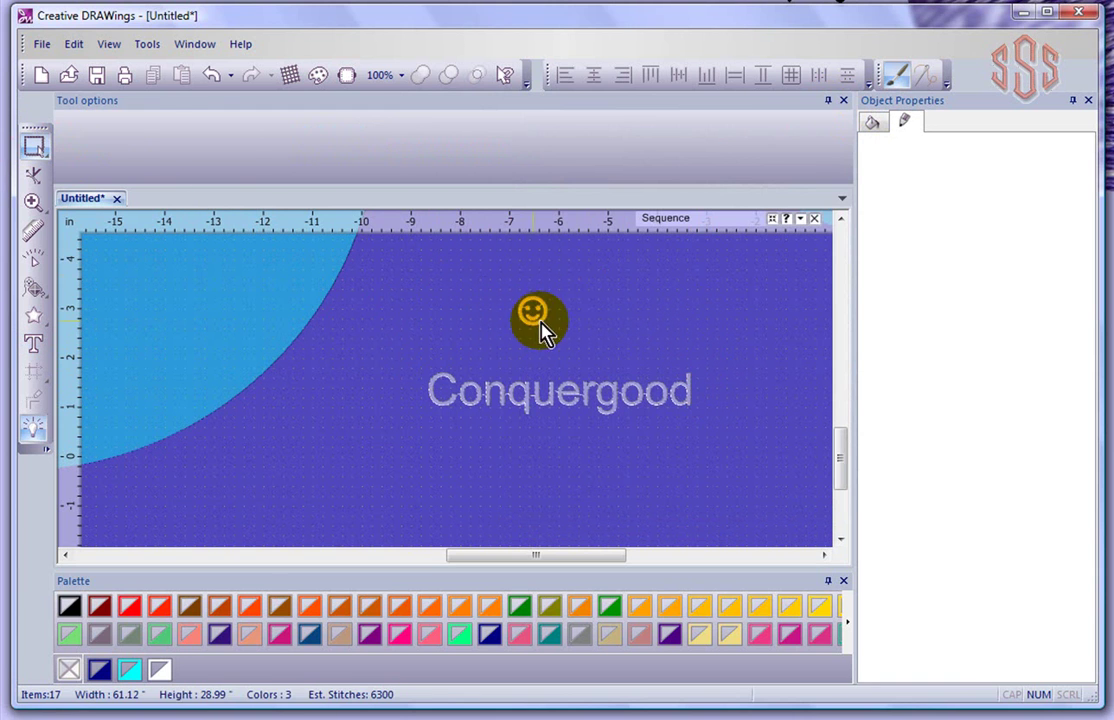
drag(555, 334, 579, 351)
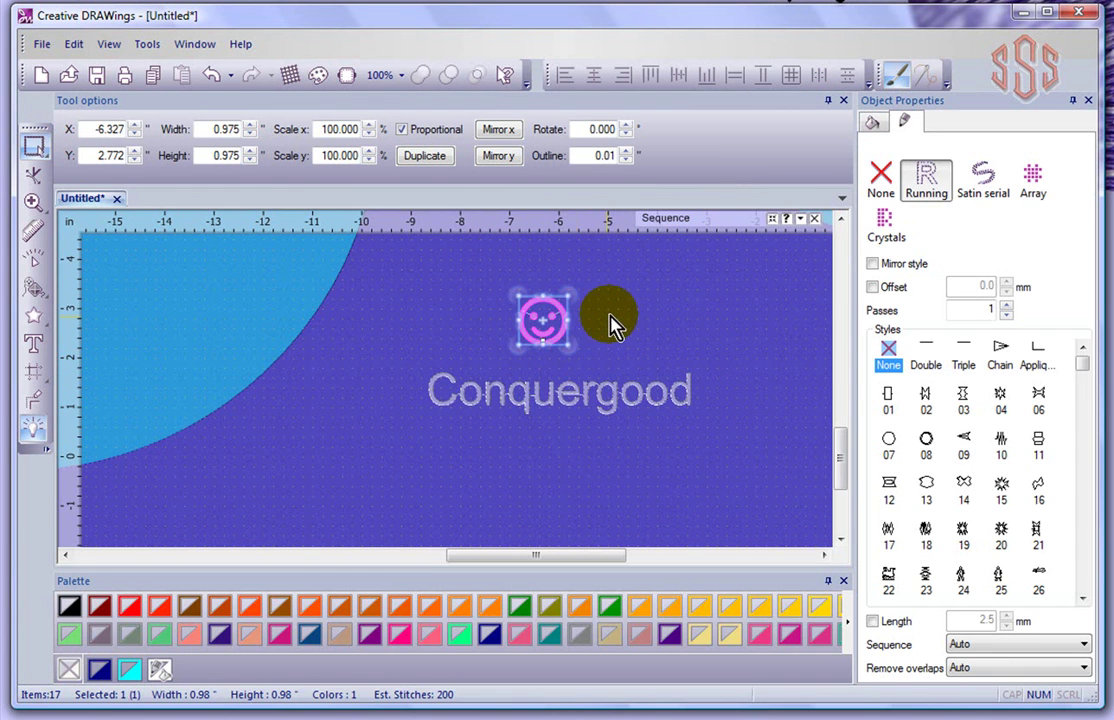
click(625, 322)
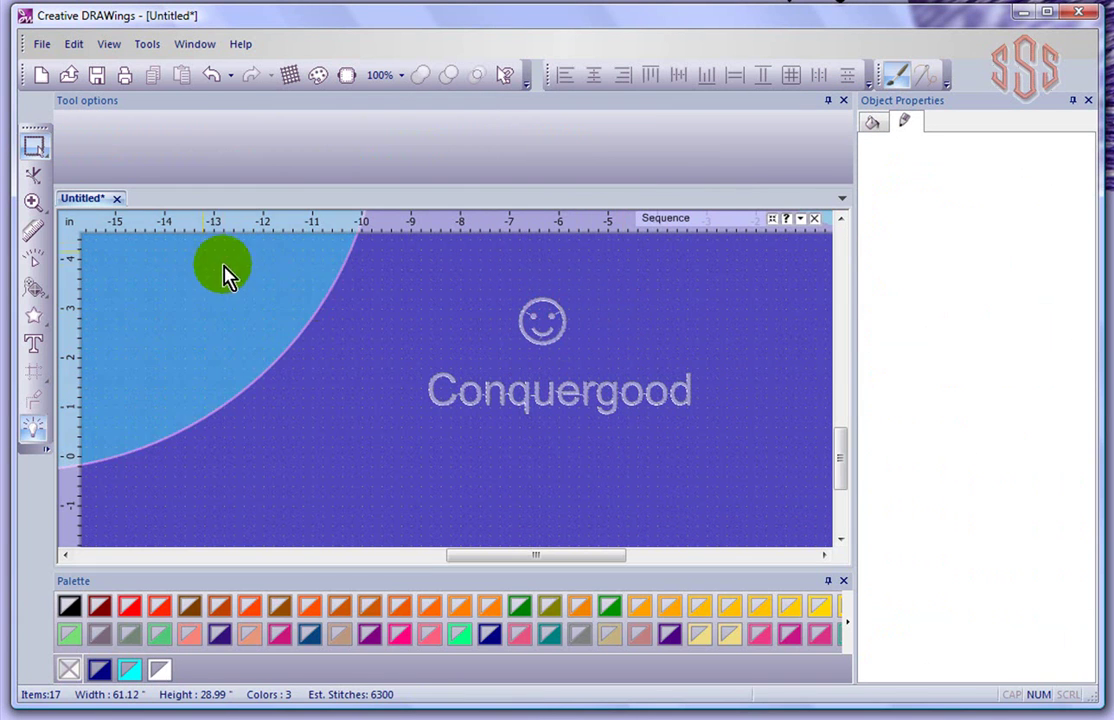
Return to the Text tool with Smart text toggled off and back on
click(35, 346)
click(364, 130)
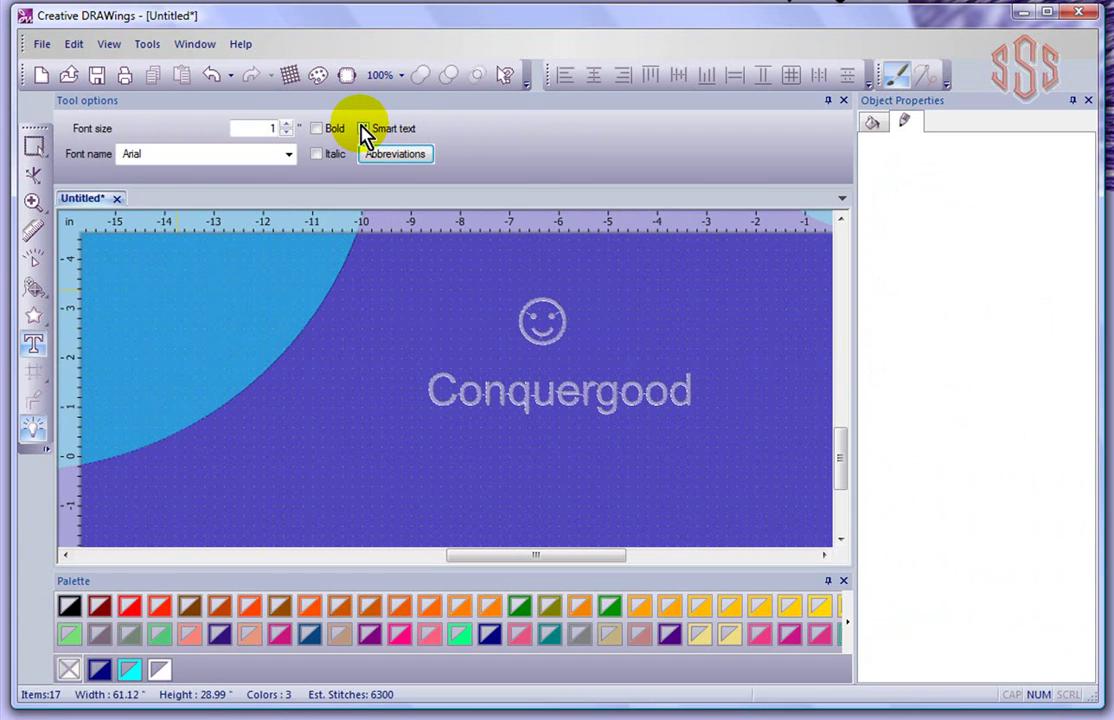
click(363, 130)
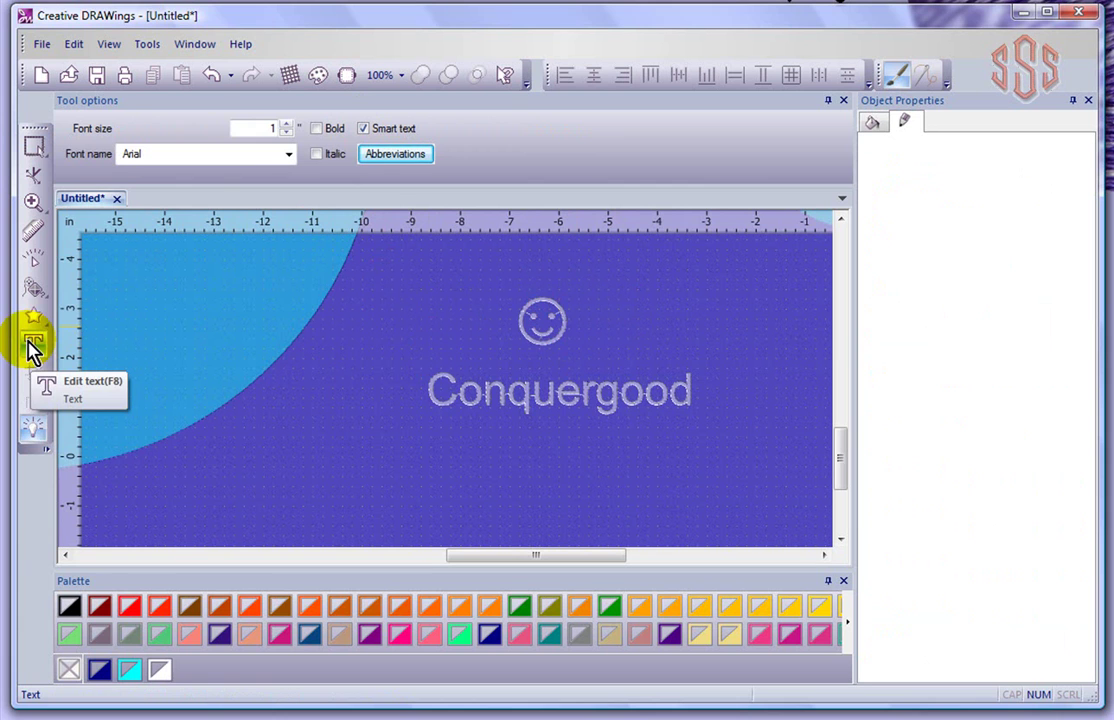
click(33, 347)
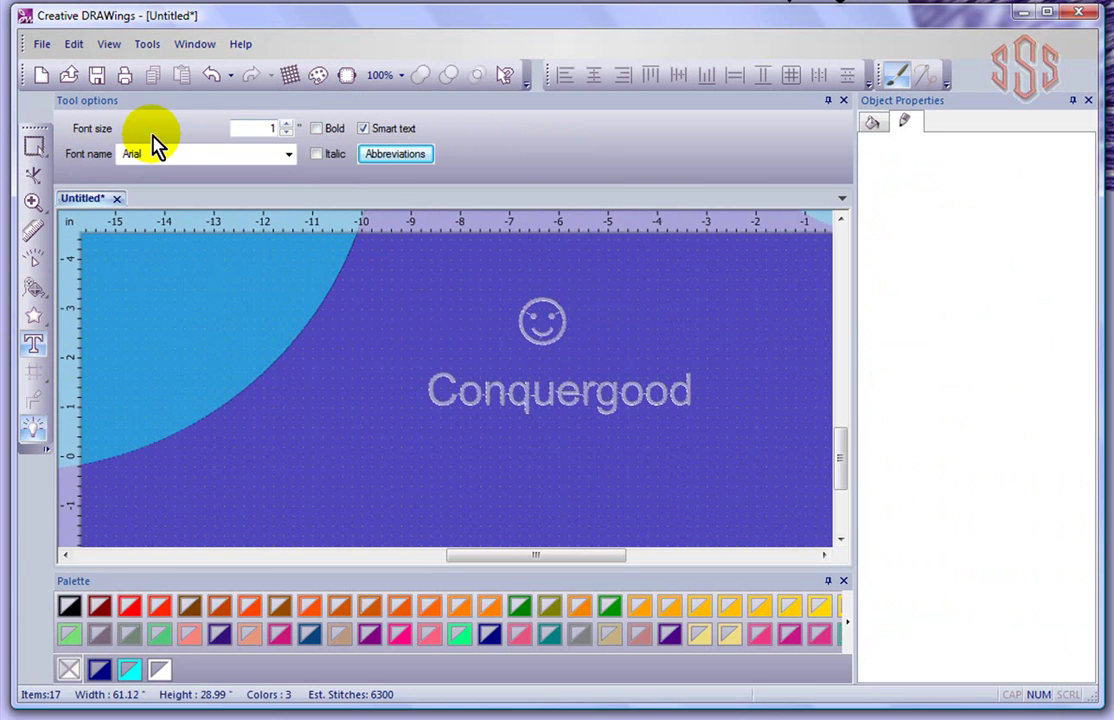